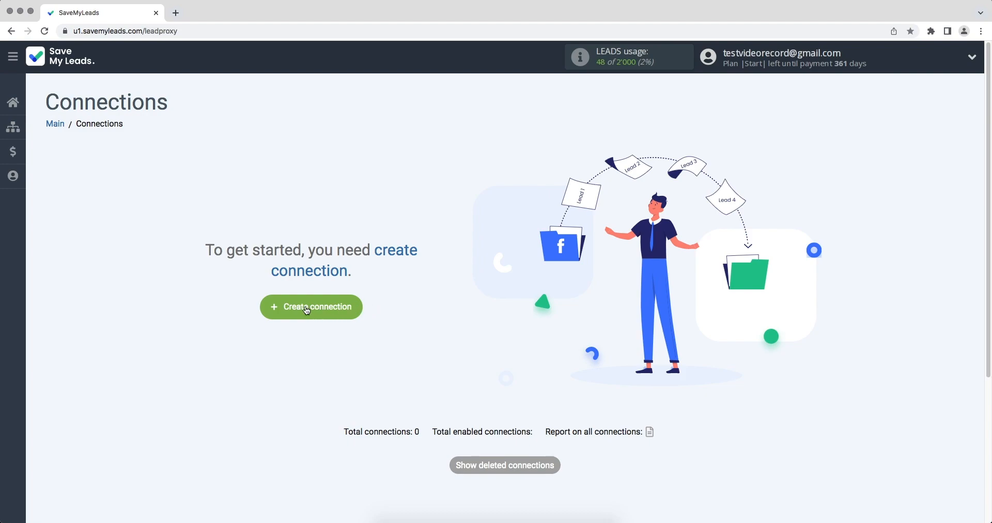
- Start a new connection and scroll the destination list down to Messaggio's Add Contacts card
{"action": "left_click", "coordinate": [278, 308]}
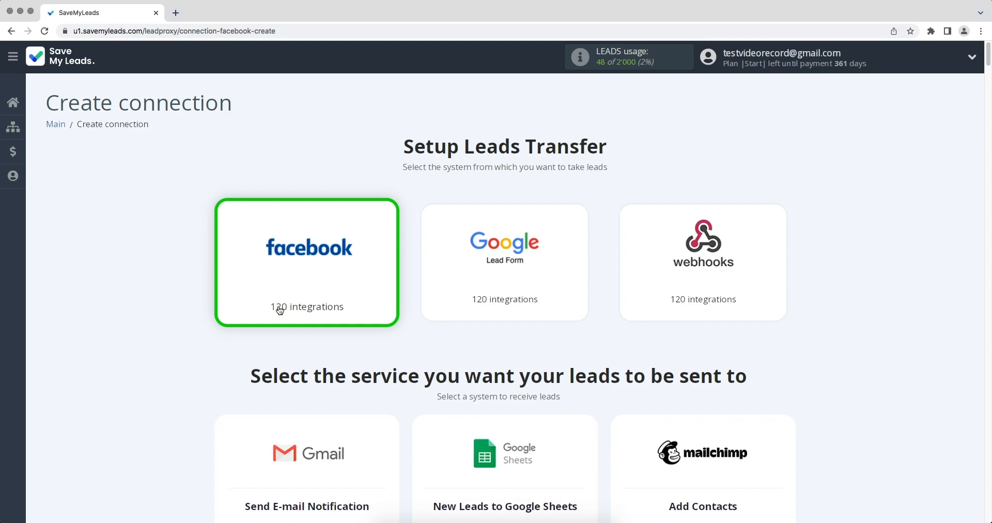
{"action": "scroll", "coordinate": [443, 293], "scroll_direction": "down", "scroll_amount": 10}
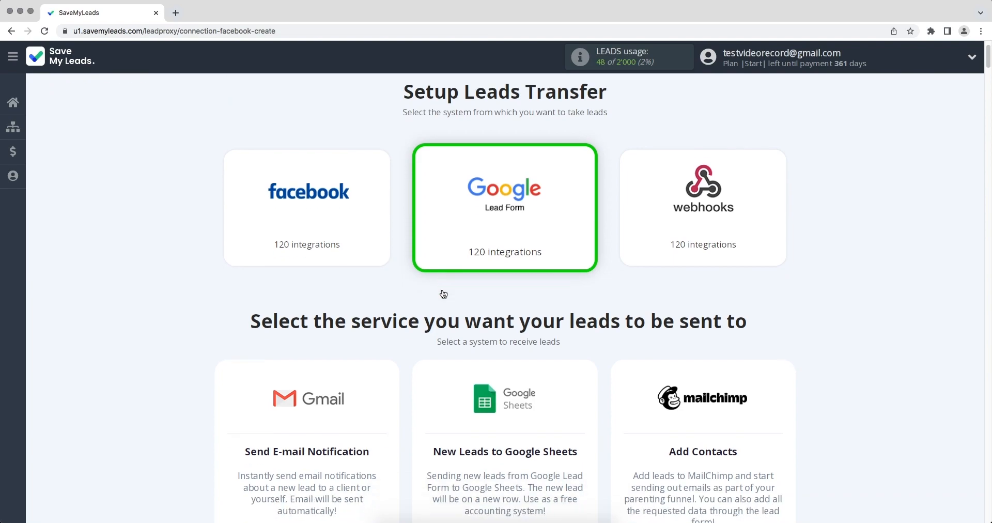
{"action": "scroll", "coordinate": [443, 293], "scroll_direction": "down", "scroll_amount": 10}
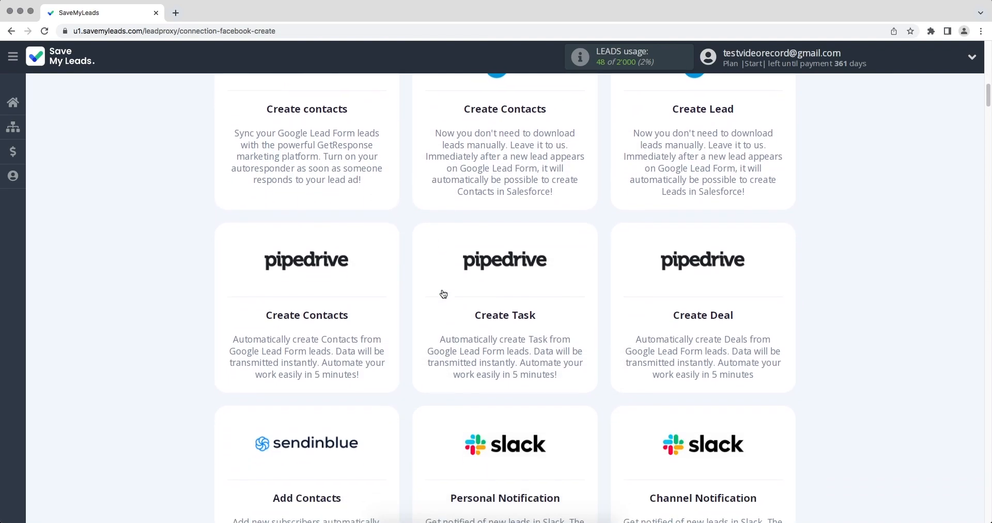
{"action": "scroll", "coordinate": [444, 294], "scroll_direction": "down", "scroll_amount": 10}
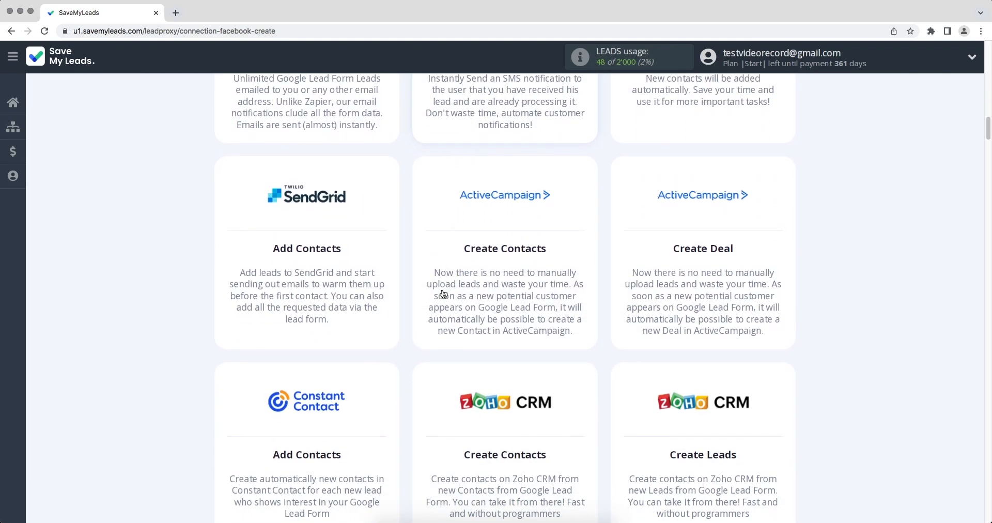
{"action": "scroll", "coordinate": [443, 293], "scroll_direction": "down", "scroll_amount": 10}
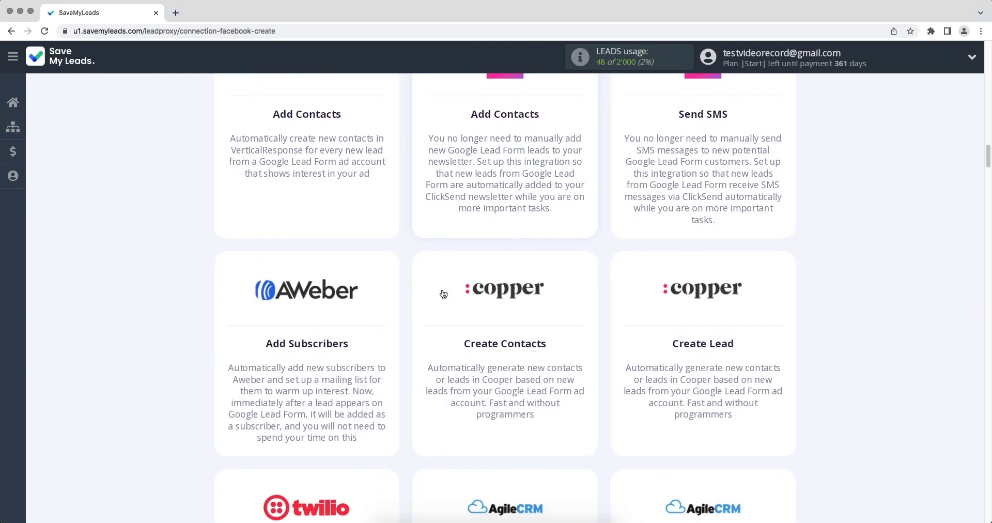
{"action": "scroll", "coordinate": [443, 294], "scroll_direction": "down", "scroll_amount": 4}
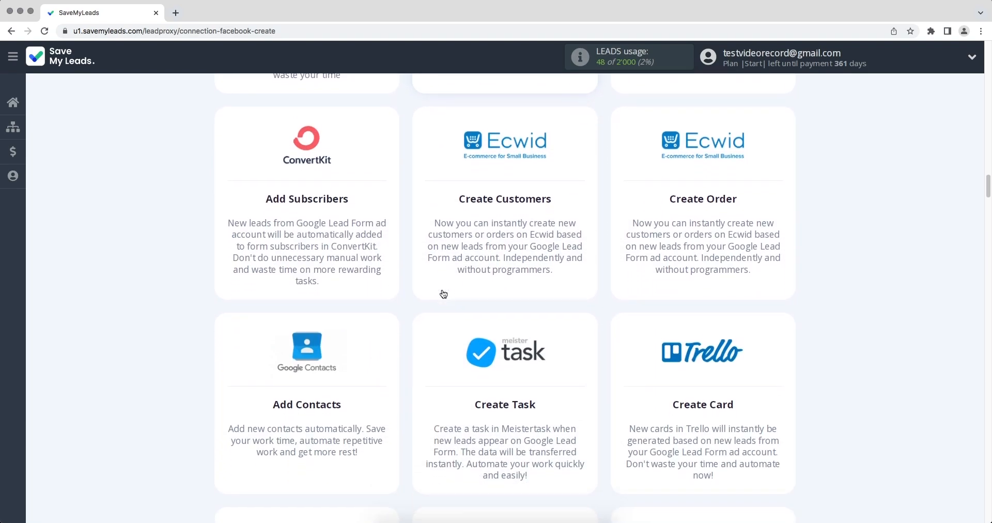
{"action": "scroll", "coordinate": [443, 293], "scroll_direction": "down", "scroll_amount": 3}
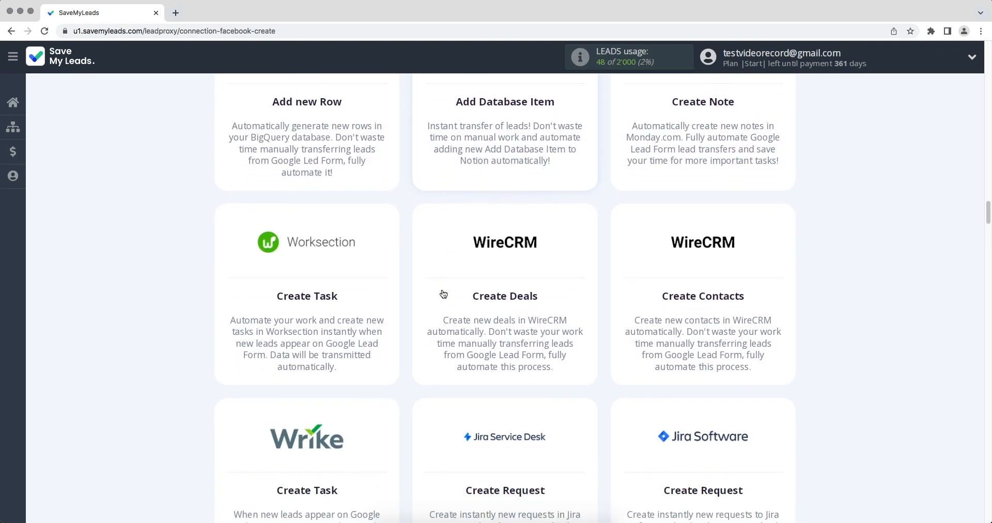
{"action": "scroll", "coordinate": [443, 293], "scroll_direction": "down", "scroll_amount": 8}
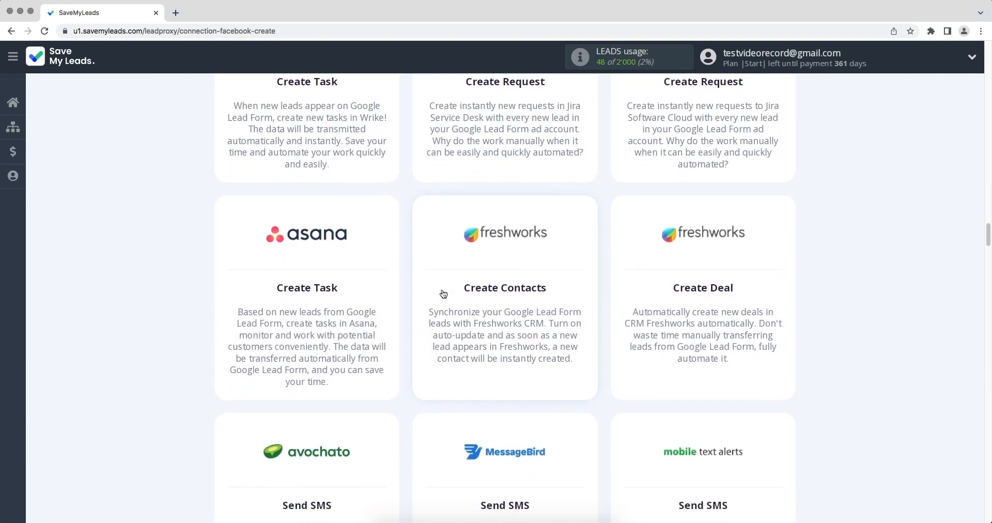
{"action": "scroll", "coordinate": [443, 293], "scroll_direction": "down", "scroll_amount": 4}
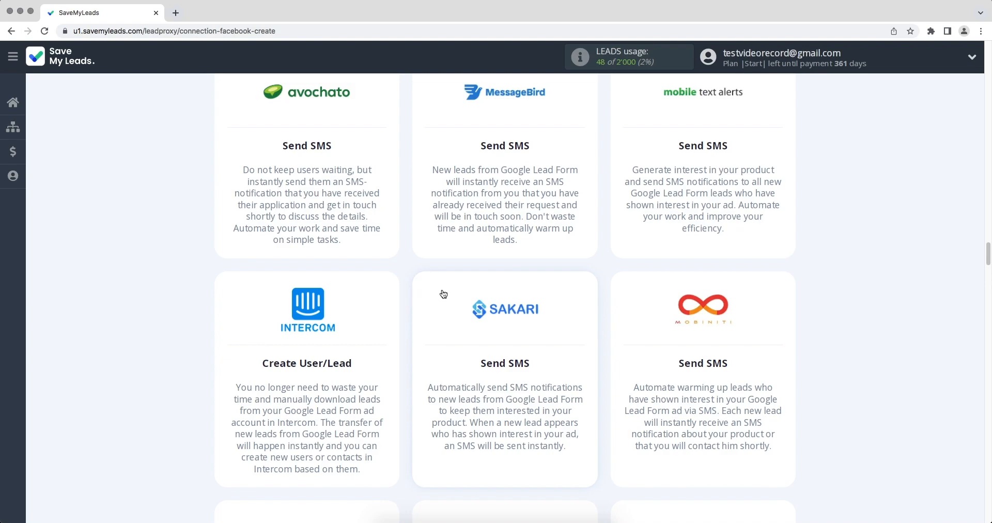
{"action": "scroll", "coordinate": [443, 293], "scroll_direction": "down", "scroll_amount": 10}
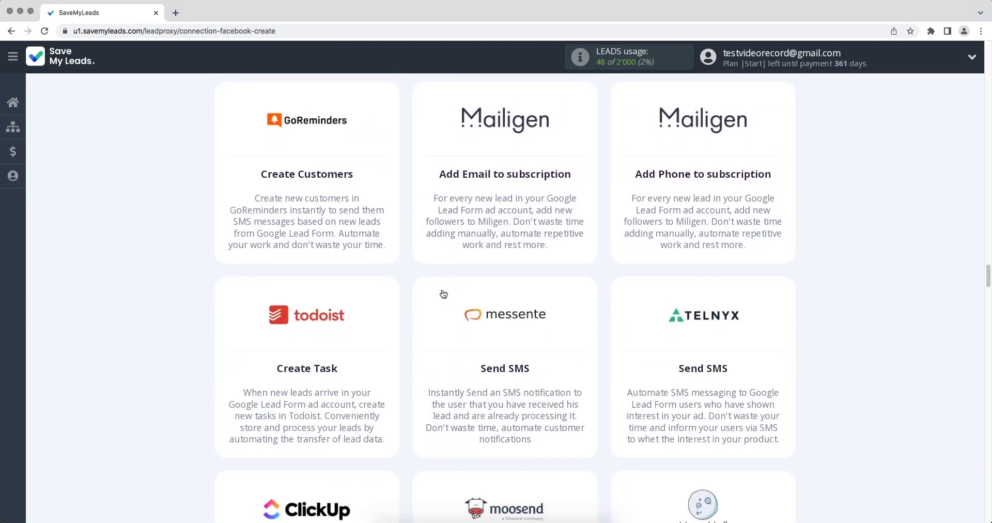
{"action": "scroll", "coordinate": [443, 294], "scroll_direction": "down", "scroll_amount": 9}
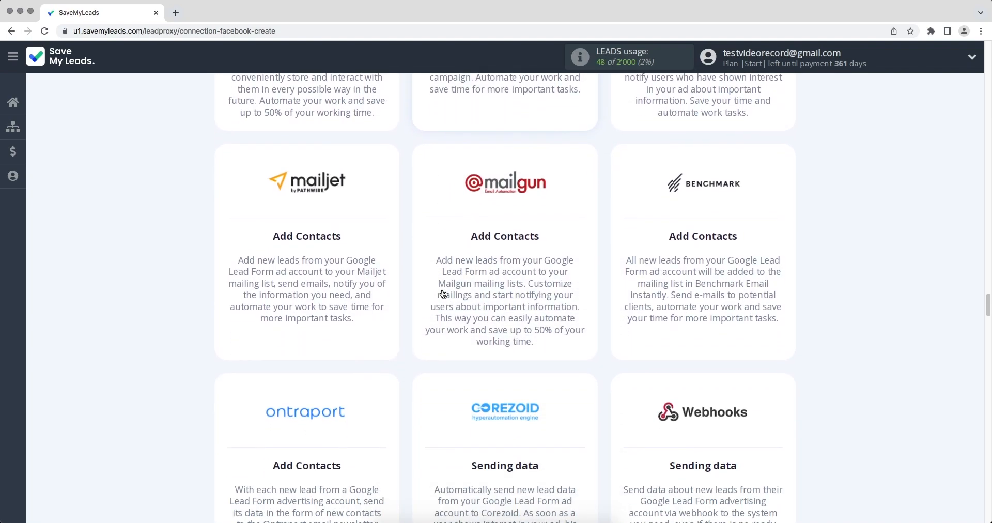
{"action": "scroll", "coordinate": [443, 293], "scroll_direction": "down", "scroll_amount": 10}
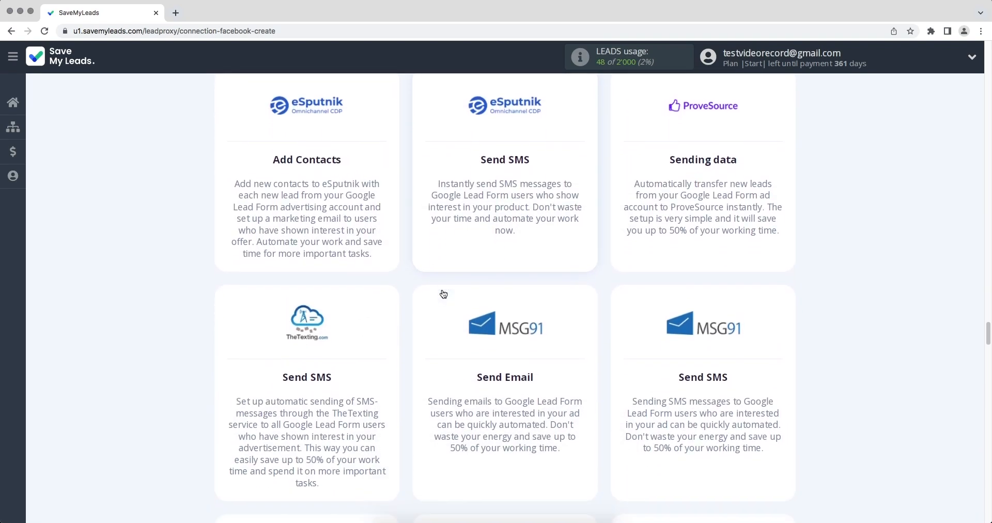
{"action": "scroll", "coordinate": [443, 293], "scroll_direction": "down", "scroll_amount": 10}
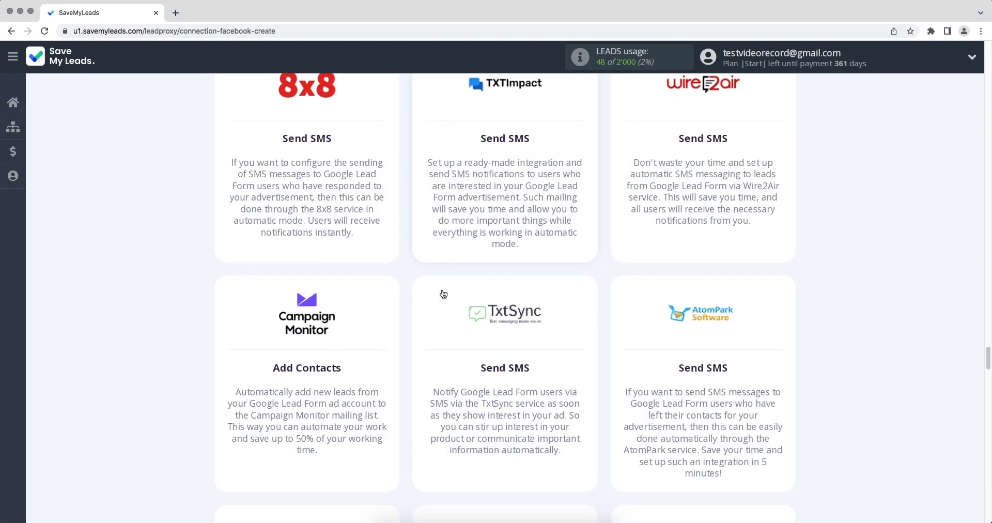
{"action": "scroll", "coordinate": [443, 294], "scroll_direction": "down", "scroll_amount": 9}
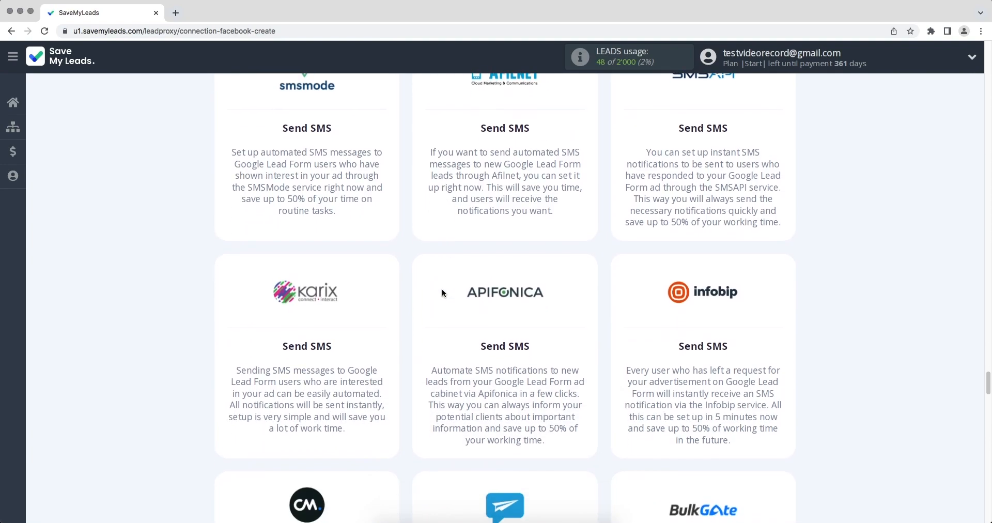
{"action": "scroll", "coordinate": [442, 293], "scroll_direction": "down", "scroll_amount": 8}
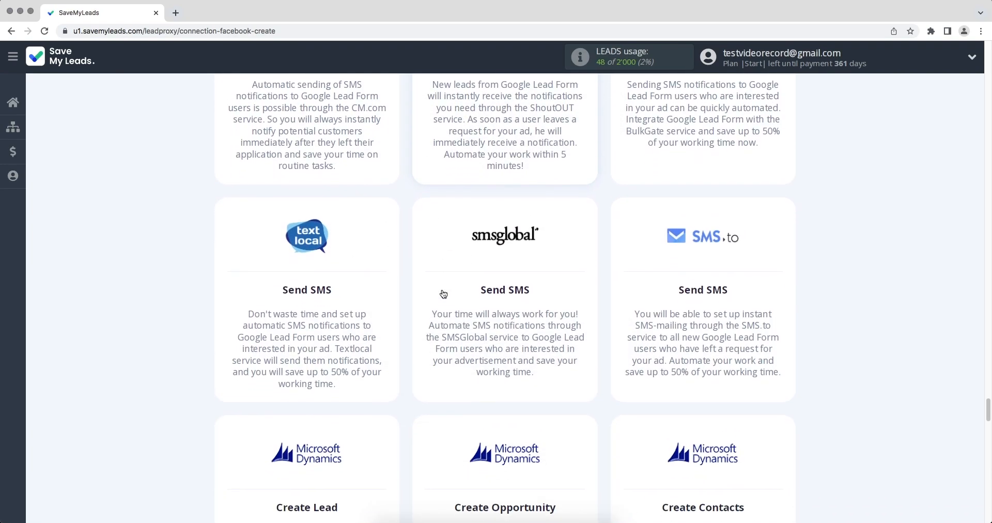
{"action": "scroll", "coordinate": [443, 293], "scroll_direction": "down", "scroll_amount": 9}
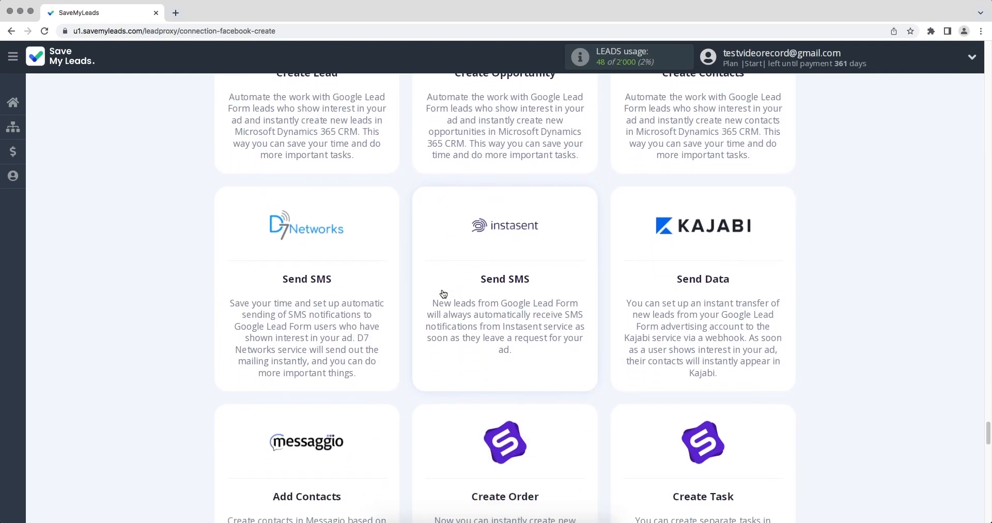
- Pick the Messaggio Add Contacts template and connect a Google Lead Form account under its default name
{"action": "left_click", "coordinate": [336, 335]}
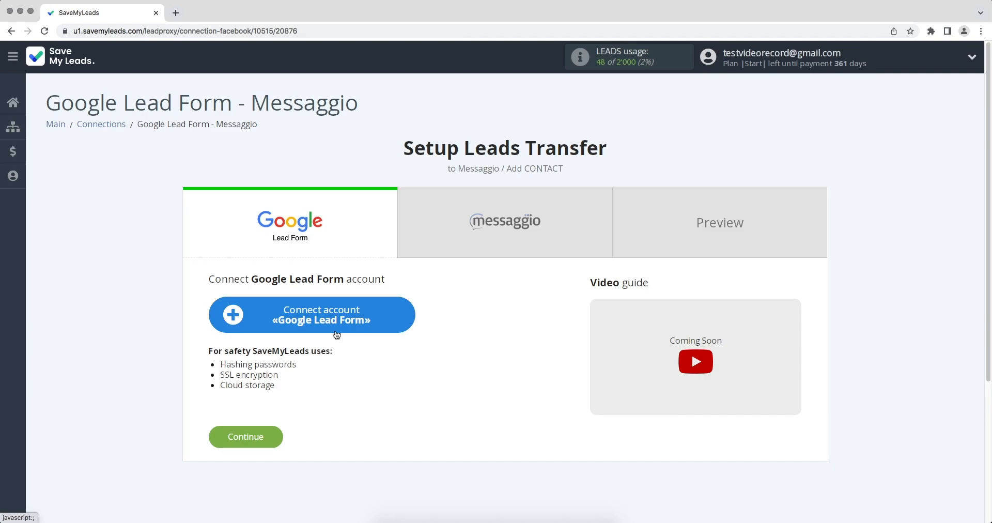
{"action": "left_click", "coordinate": [234, 315]}
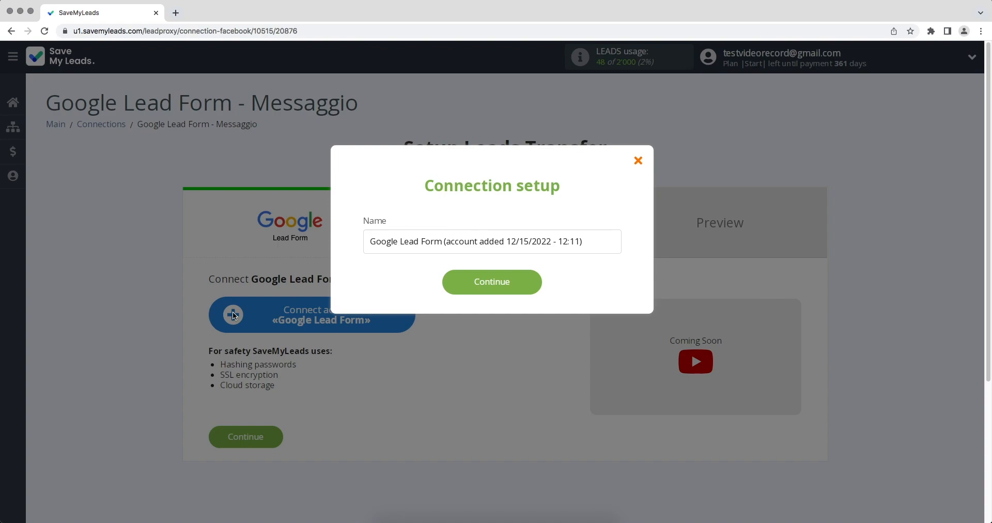
{"action": "left_click", "coordinate": [445, 288]}
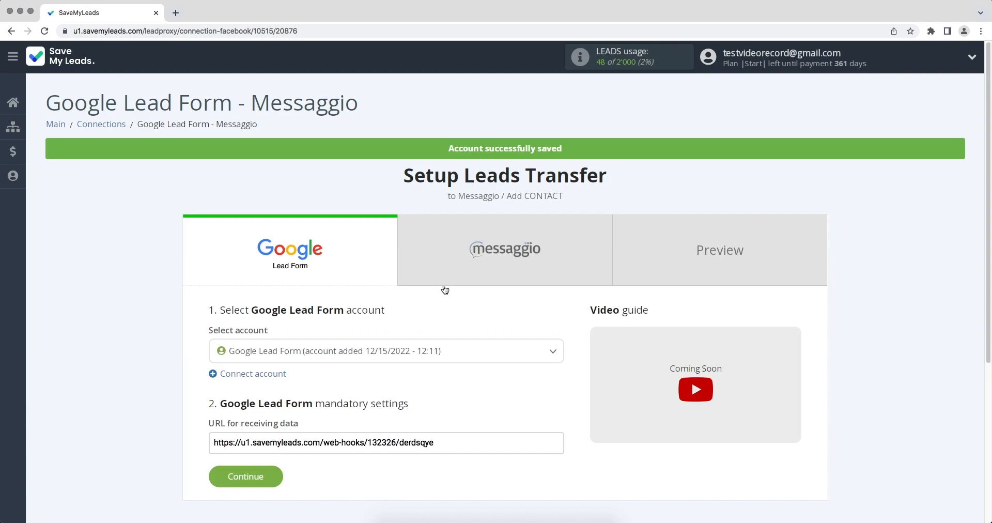
- Keep the new Google Lead Form account selected and copy its URL for receiving data
{"action": "left_click", "coordinate": [418, 351]}
{"action": "left_click", "coordinate": [411, 399]}
{"action": "left_click_drag", "start_coordinate": [438, 442], "coordinate": [211, 444]}
{"action": "right_click", "coordinate": [227, 444]}
{"action": "left_click", "coordinate": [253, 426]}
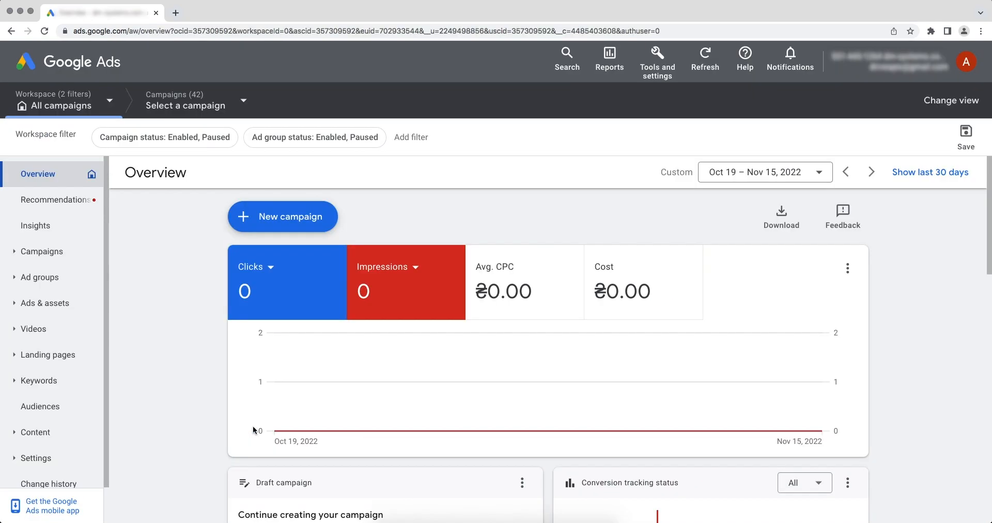
- Open the Google Lead Form asset for editing and expand Other data integration options under Export leads
{"action": "left_click", "coordinate": [77, 312]}
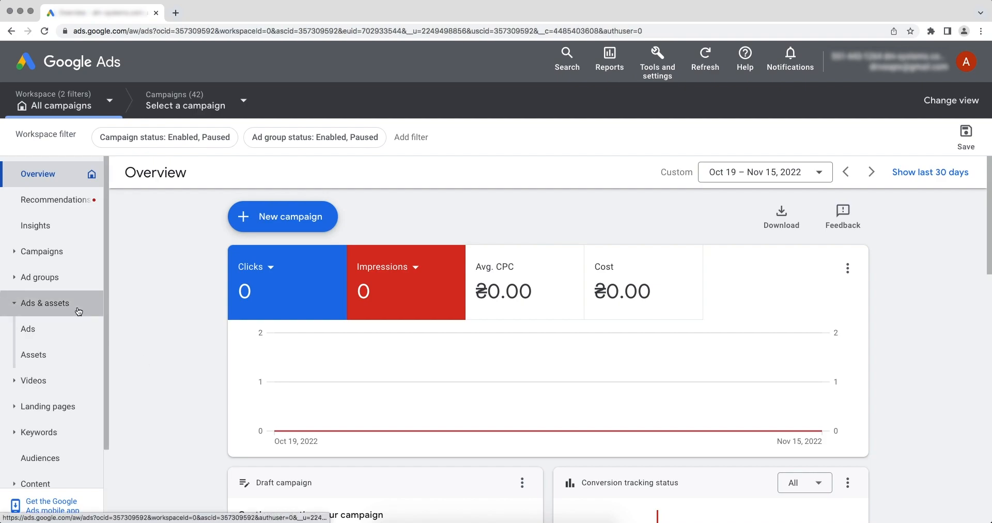
{"action": "left_click", "coordinate": [37, 356]}
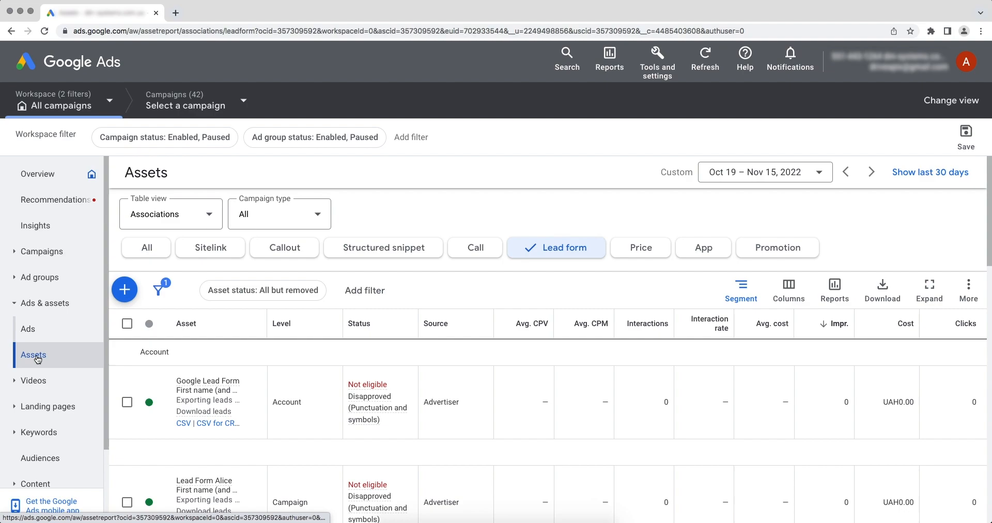
{"action": "left_click", "coordinate": [192, 396]}
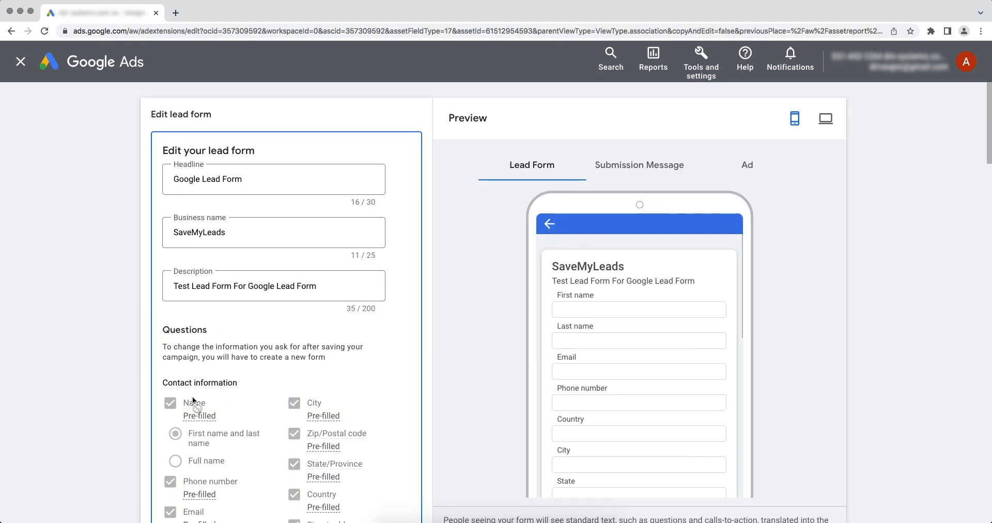
{"action": "scroll", "coordinate": [192, 395], "scroll_direction": "down", "scroll_amount": 9}
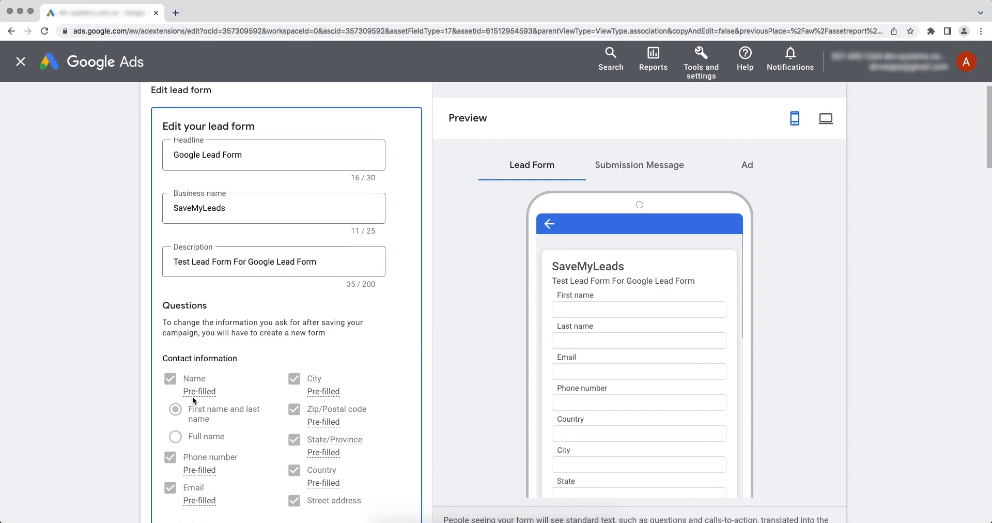
{"action": "scroll", "coordinate": [192, 396], "scroll_direction": "down", "scroll_amount": 12}
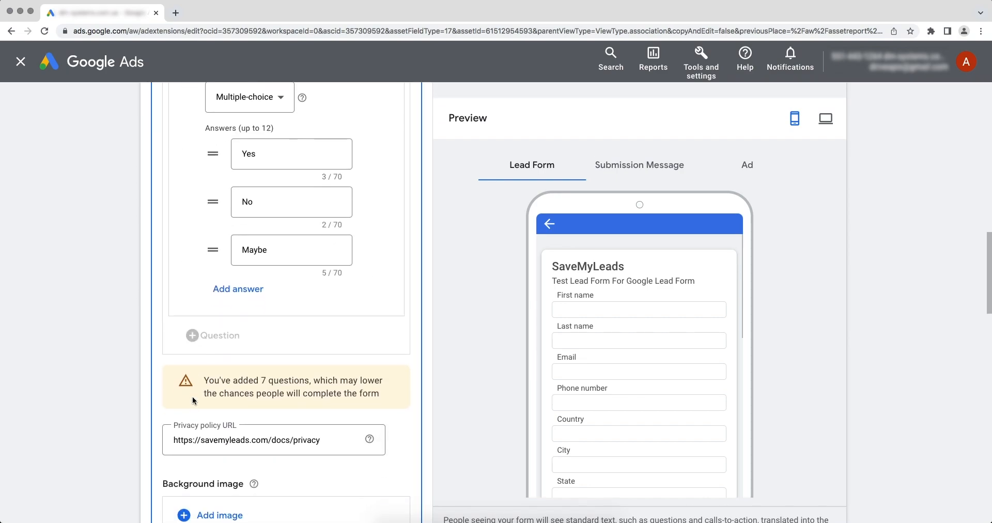
{"action": "scroll", "coordinate": [193, 402], "scroll_direction": "down", "scroll_amount": 9}
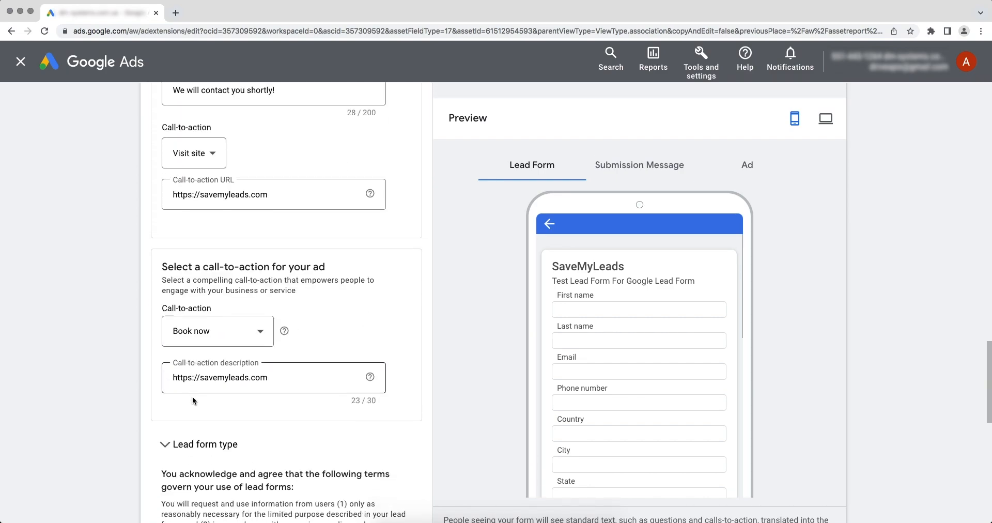
{"action": "scroll", "coordinate": [192, 396], "scroll_direction": "down", "scroll_amount": 6}
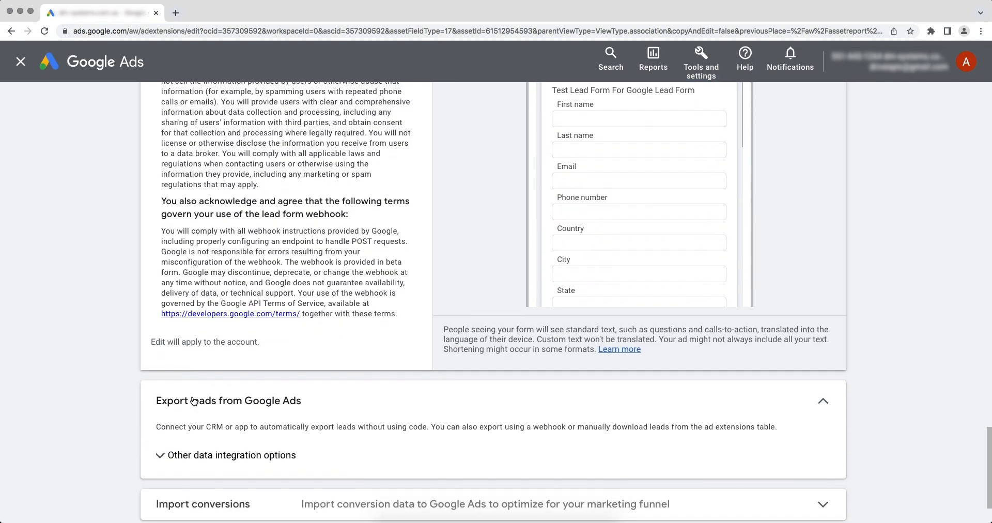
{"action": "left_click", "coordinate": [170, 392]}
{"action": "scroll", "coordinate": [166, 385], "scroll_direction": "down", "scroll_amount": 3}
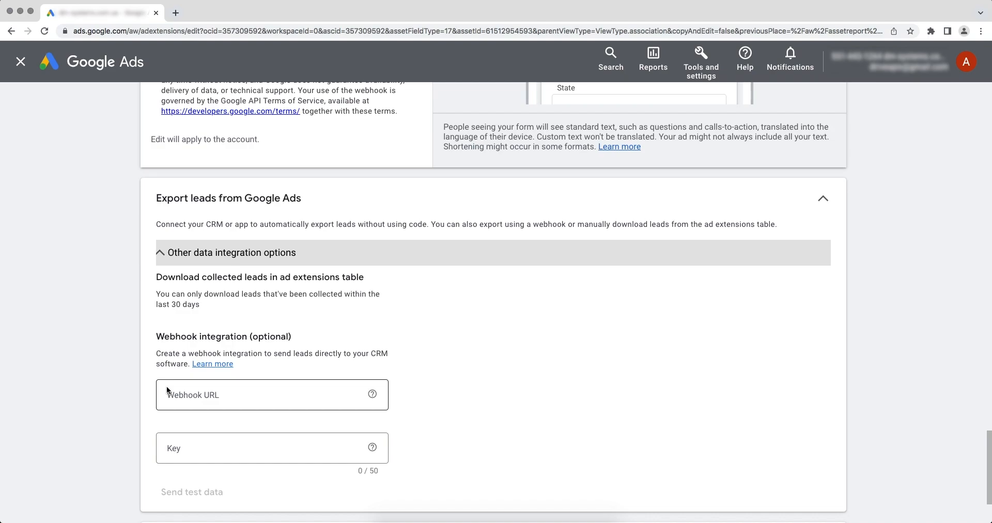
- Paste the SaveMyLeads webhook URL and put its final segment into the Key field
{"action": "right_click", "coordinate": [196, 393]}
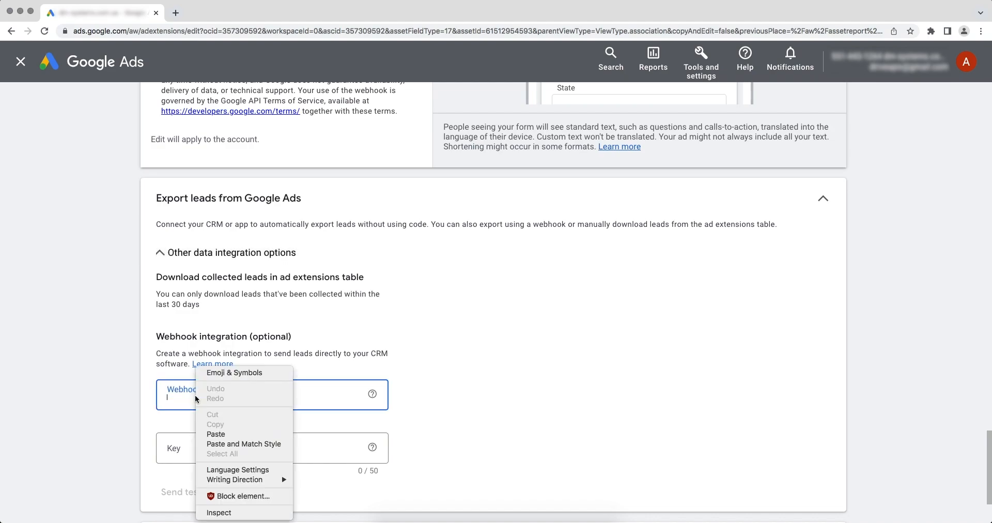
{"action": "left_click", "coordinate": [222, 434]}
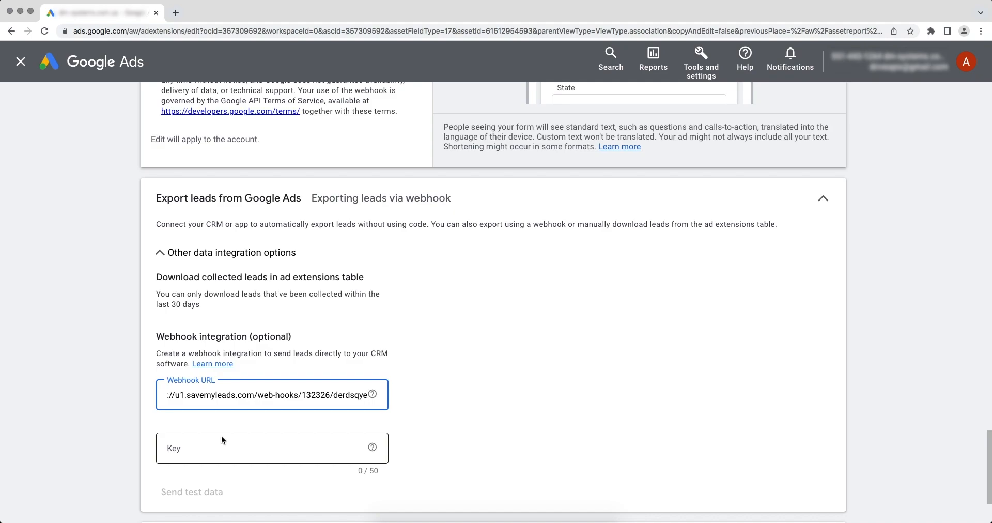
{"action": "left_click_drag", "start_coordinate": [333, 395], "coordinate": [368, 396]}
{"action": "right_click", "coordinate": [355, 395]}
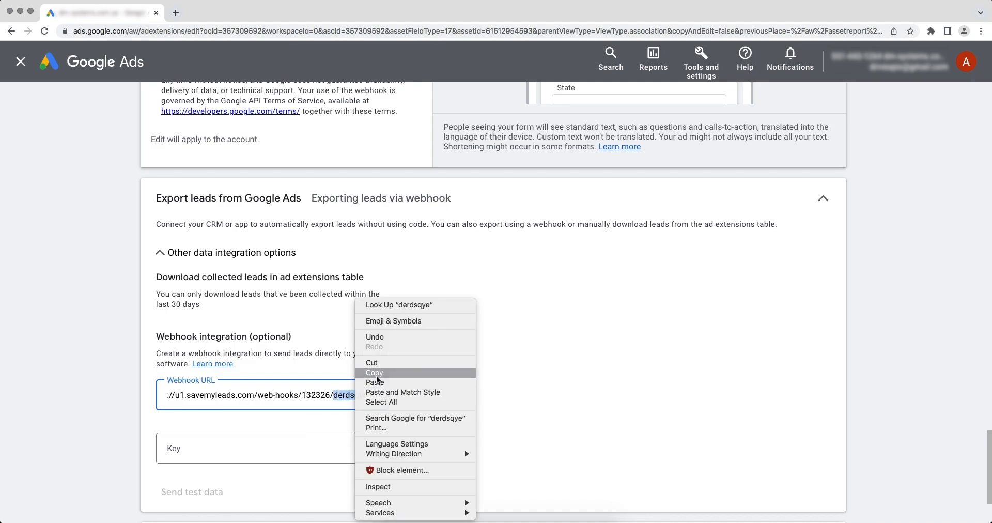
{"action": "left_click", "coordinate": [376, 376]}
{"action": "left_click", "coordinate": [194, 448]}
{"action": "right_click", "coordinate": [194, 448]}
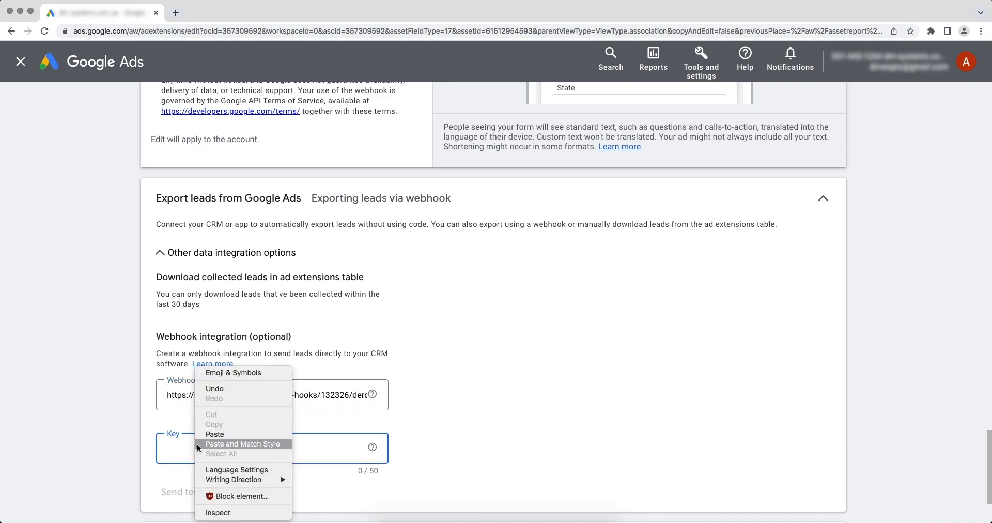
{"action": "left_click", "coordinate": [212, 435]}
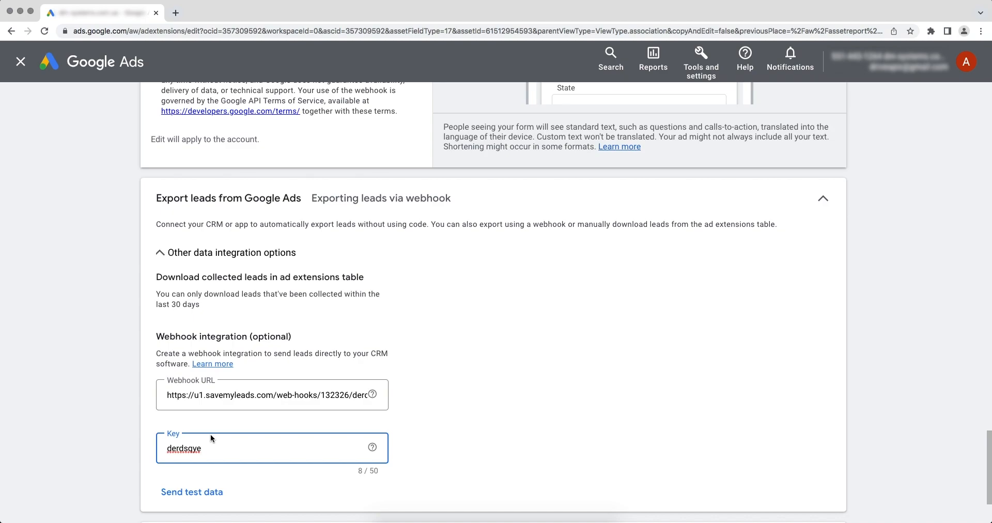
- Send test data, save the lead form, and continue to SaveMyLeads' Messaggio step
{"action": "left_click", "coordinate": [177, 492]}
{"action": "scroll", "coordinate": [177, 492], "scroll_direction": "down", "scroll_amount": 3}
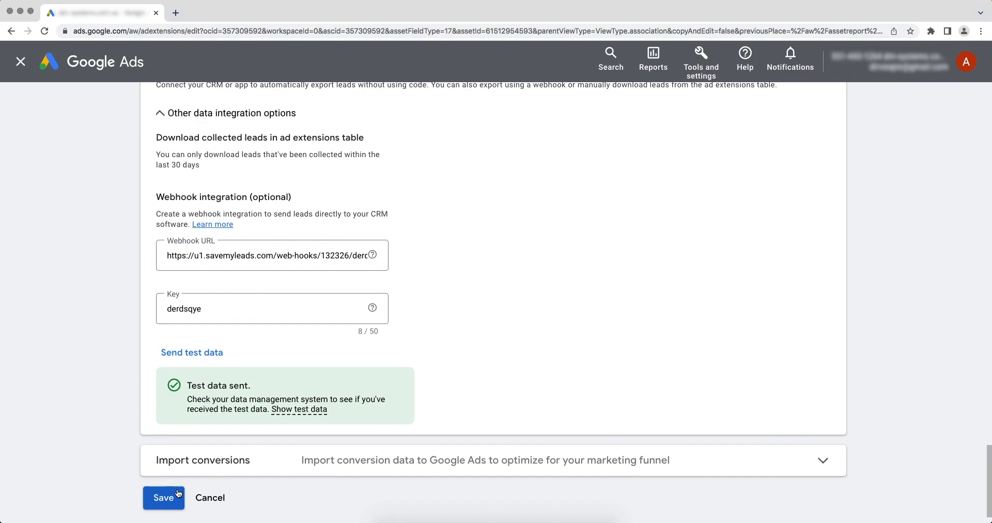
{"action": "left_click", "coordinate": [178, 493]}
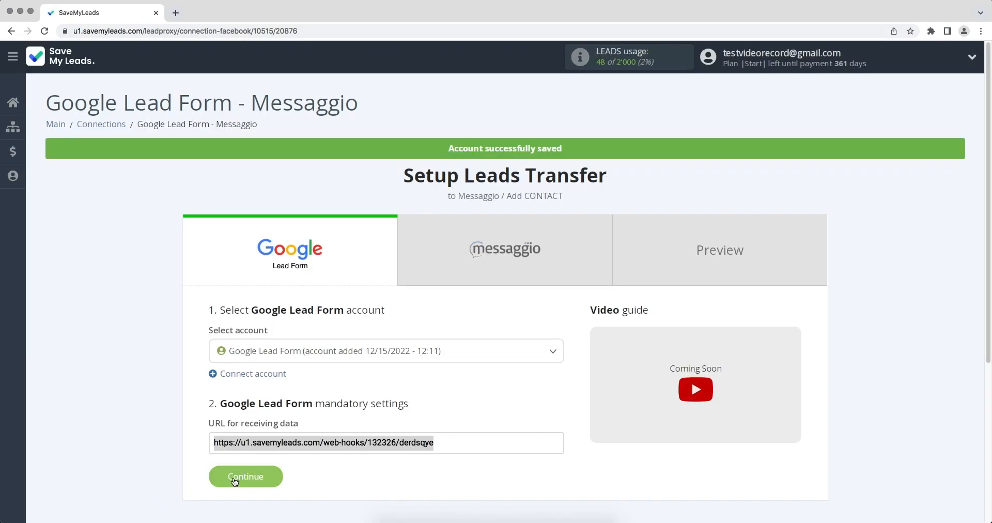
{"action": "left_click", "coordinate": [234, 480]}
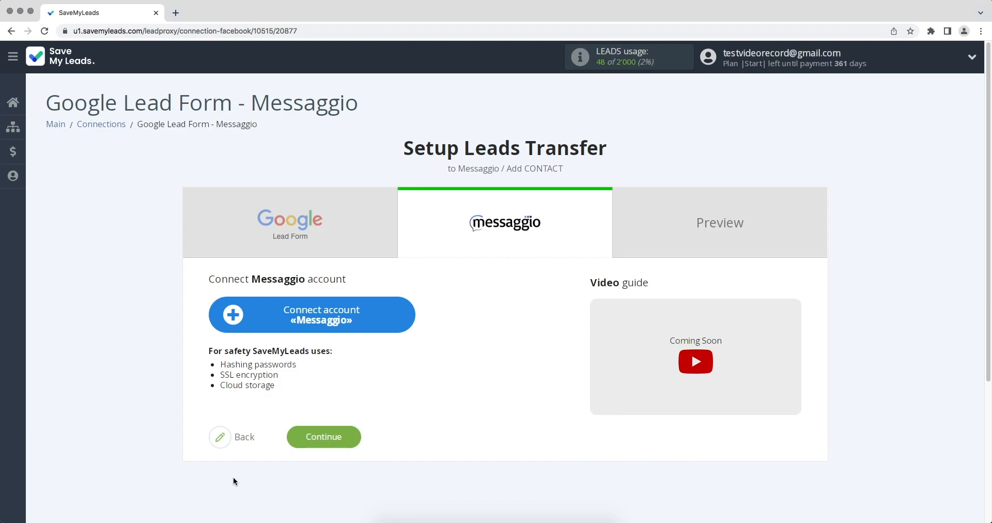
- Connect a Messaggio account by entering its login e-mail and password
{"action": "left_click", "coordinate": [230, 319]}
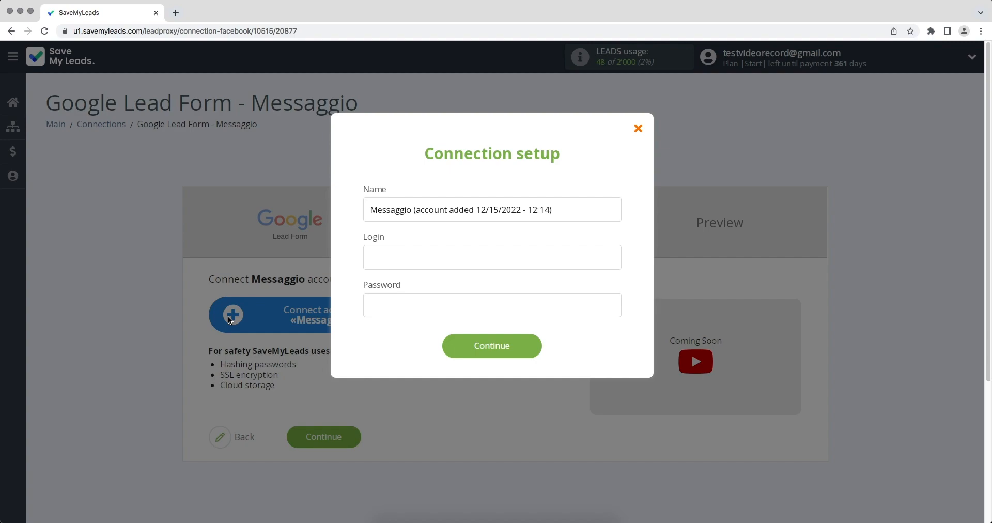
{"action": "left_click", "coordinate": [373, 263]}
{"action": "left_click", "coordinate": [378, 304]}
{"action": "type", "text": "••••••••••"}
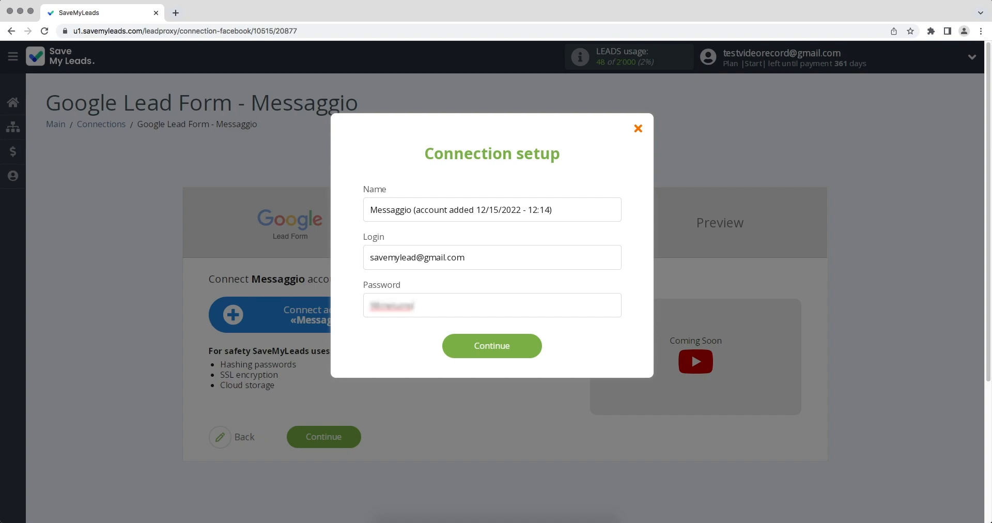
{"action": "left_click", "coordinate": [455, 344]}
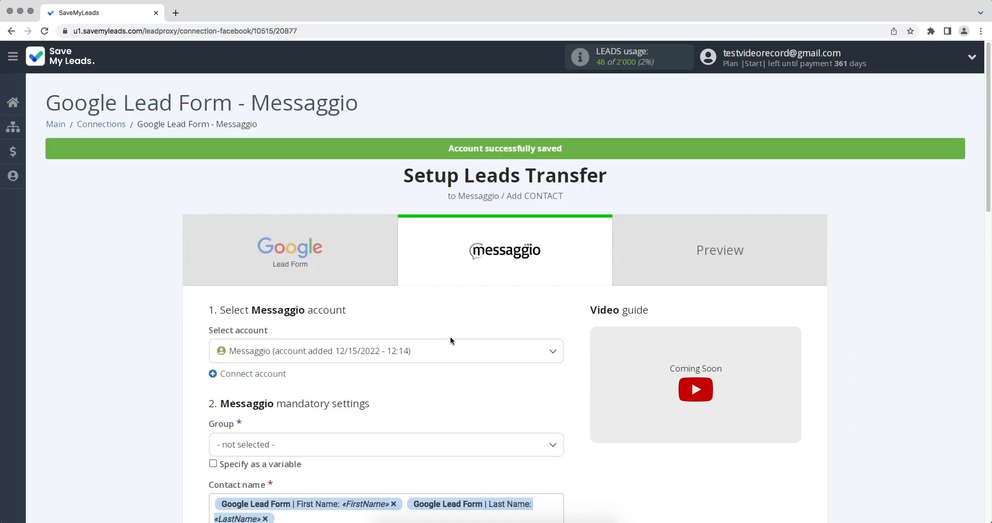
- Select the new Messaggio account and the SaveMyLeads contact group
{"action": "left_click", "coordinate": [416, 350]}
{"action": "left_click", "coordinate": [415, 401]}
{"action": "left_click", "coordinate": [370, 443]}
{"action": "left_click", "coordinate": [265, 437]}
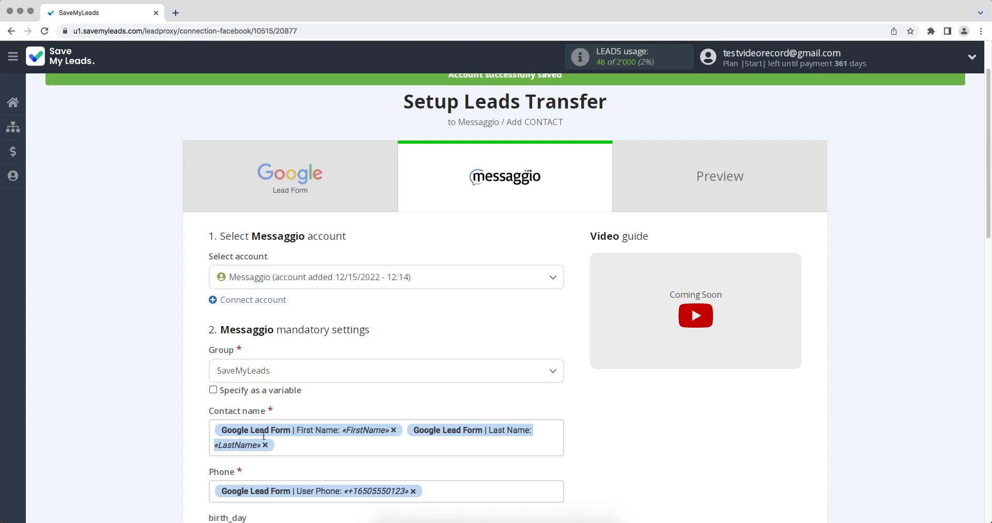
- Review the field mappings, including second_name's variables unchanged, and continue to the preview
{"action": "scroll", "coordinate": [264, 435], "scroll_direction": "down", "scroll_amount": 8}
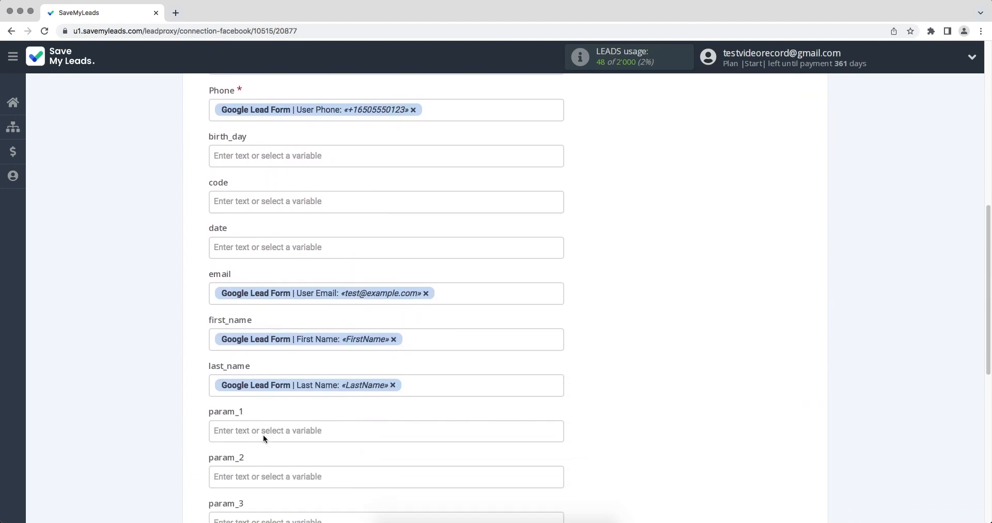
{"action": "scroll", "coordinate": [263, 439], "scroll_direction": "down", "scroll_amount": 2}
{"action": "scroll", "coordinate": [263, 438], "scroll_direction": "down", "scroll_amount": 1}
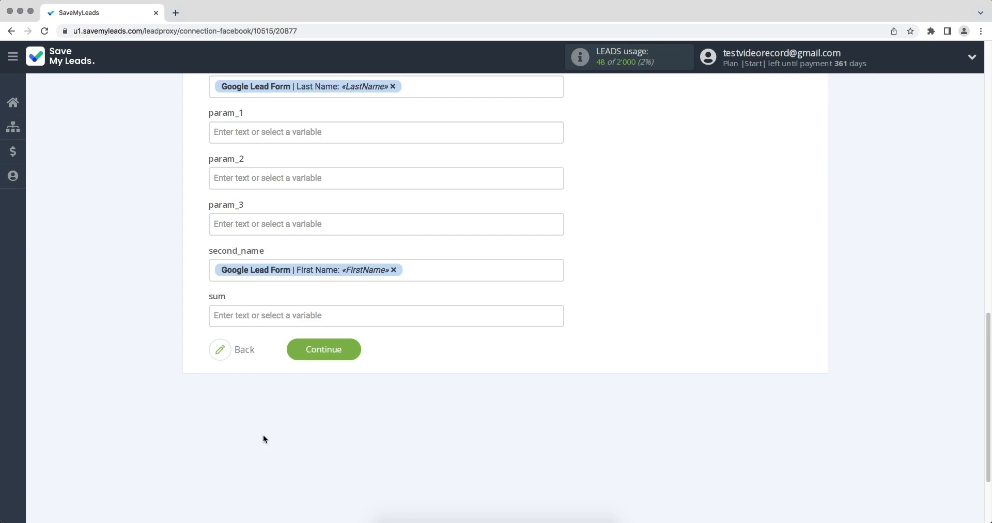
{"action": "left_click", "coordinate": [443, 276]}
{"action": "left_click_drag", "start_coordinate": [555, 258], "coordinate": [559, 311]}
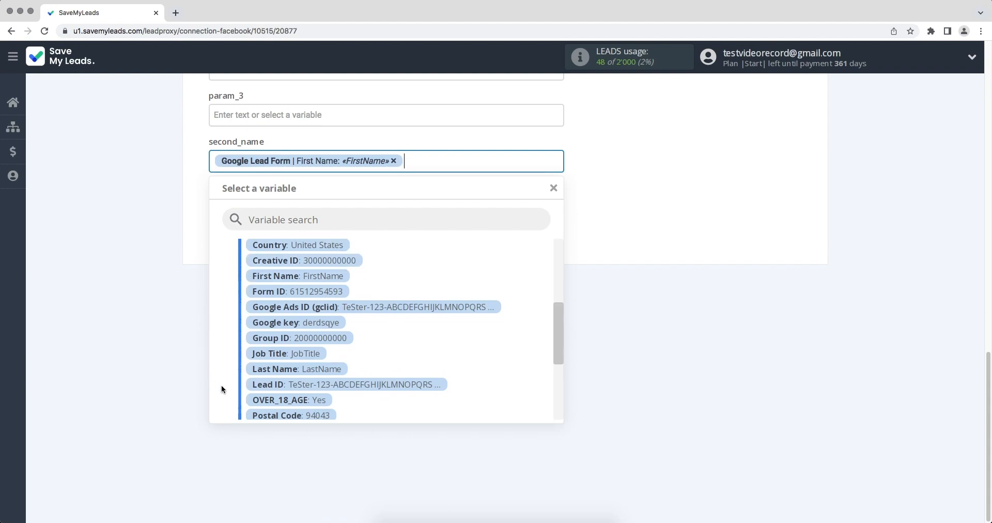
{"action": "left_click", "coordinate": [629, 377]}
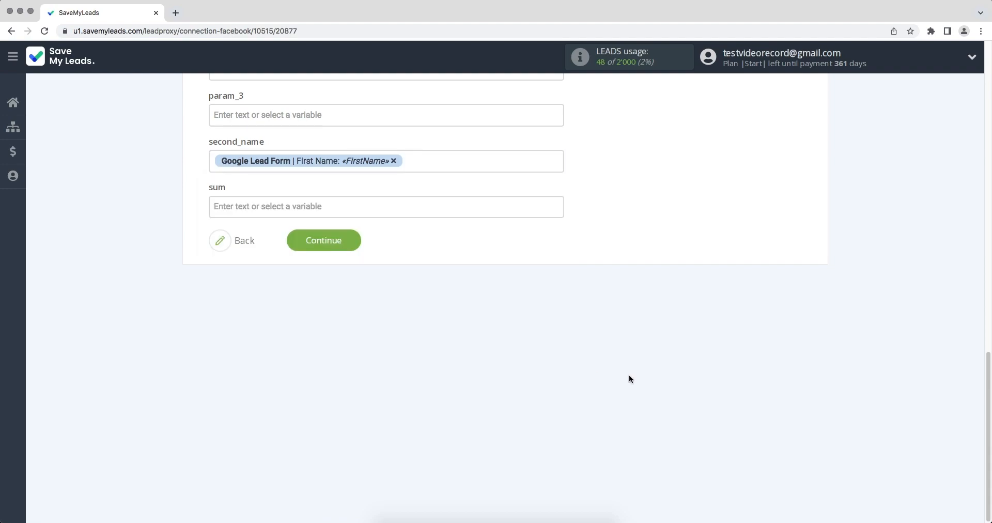
{"action": "left_click", "coordinate": [306, 243]}
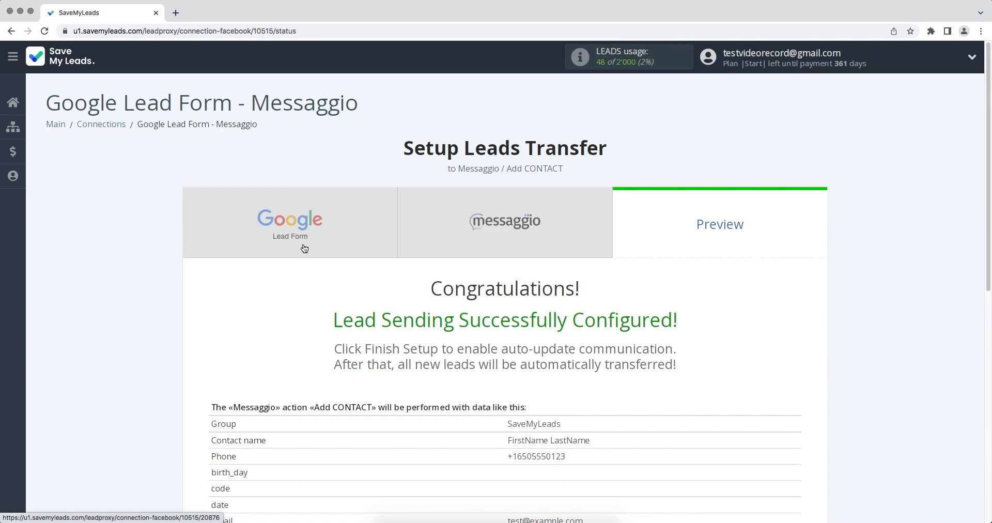
- Send a test contact to Messaggio from the preview page
{"action": "scroll", "coordinate": [305, 249], "scroll_direction": "down", "scroll_amount": 5}
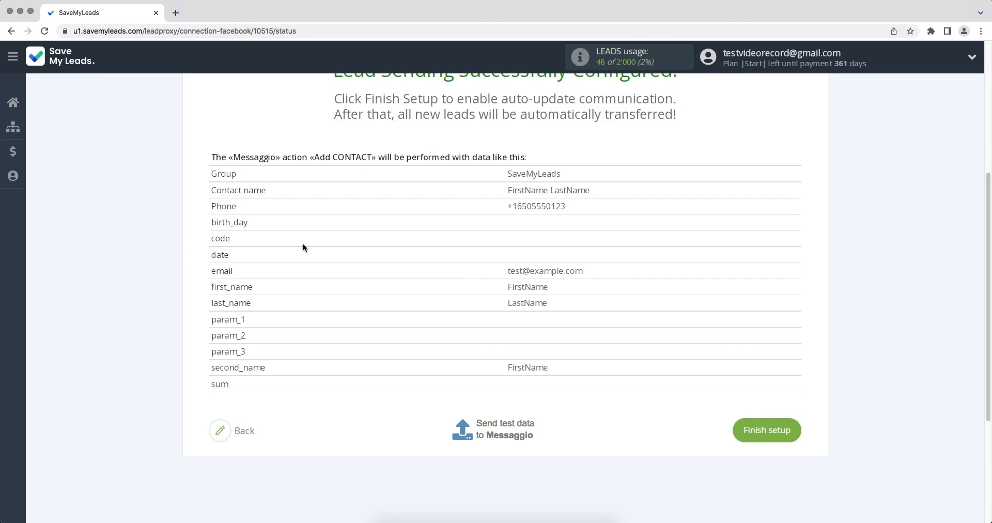
{"action": "left_click", "coordinate": [488, 423]}
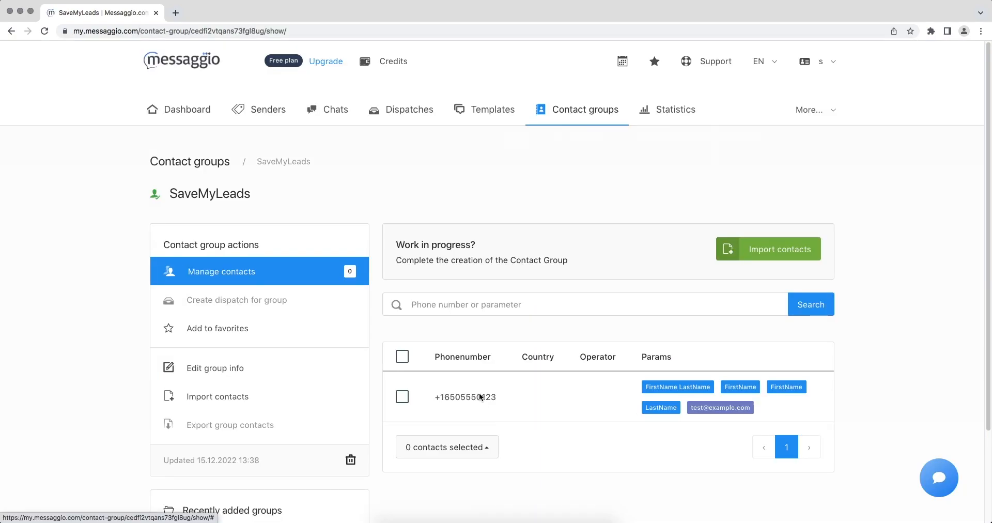
- Open the test contact's details in Messaggio's SaveMyLeads contact group
{"action": "left_click", "coordinate": [481, 397]}
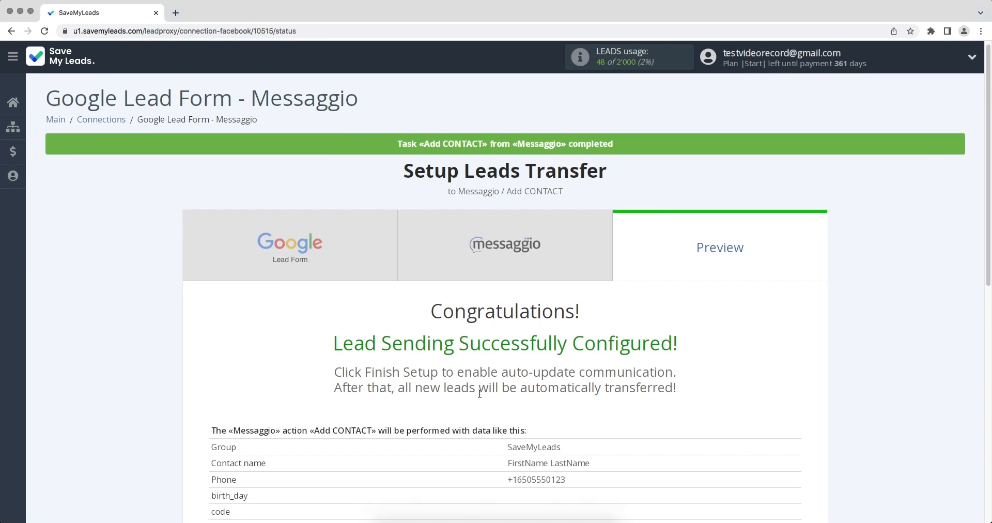
- Finish setup to enable the connection and append 12/15/2022 to its name
{"action": "scroll", "coordinate": [480, 393], "scroll_direction": "down", "scroll_amount": 5}
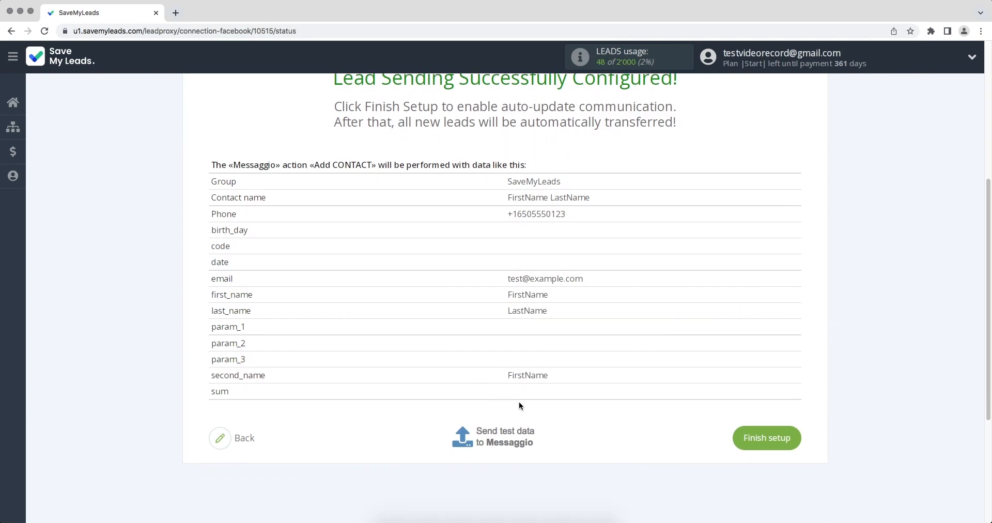
{"action": "left_click", "coordinate": [748, 445]}
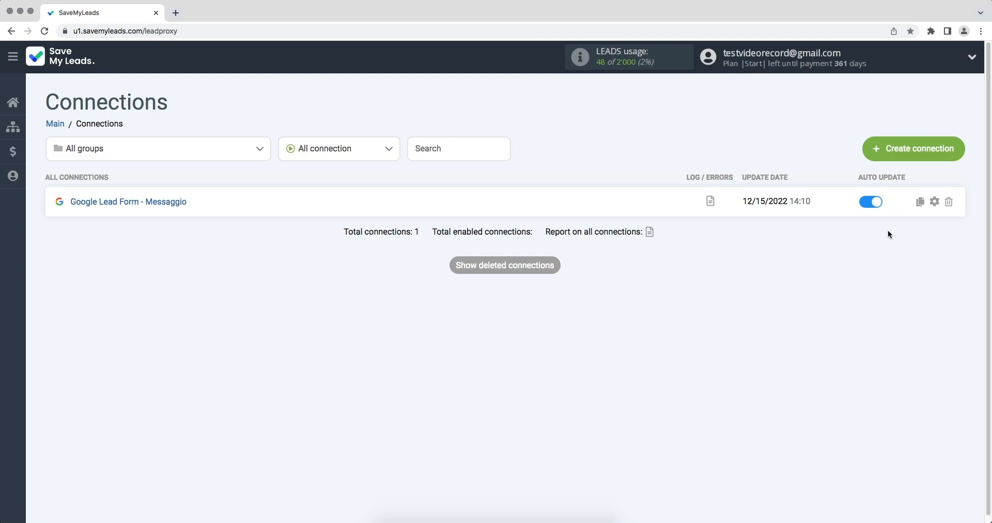
{"action": "left_click", "coordinate": [934, 201]}
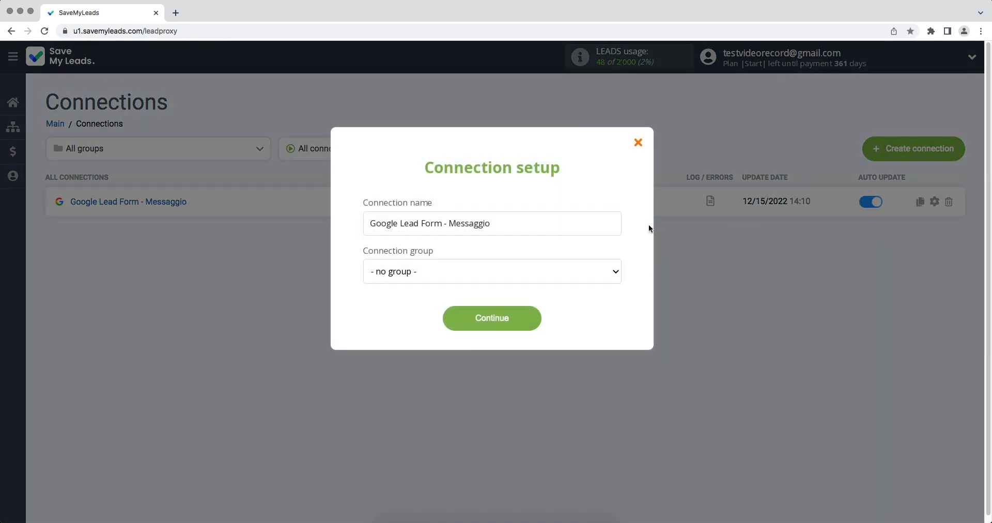
{"action": "type", "text": "12/15/2022"}
{"action": "left_click", "coordinate": [530, 313]}
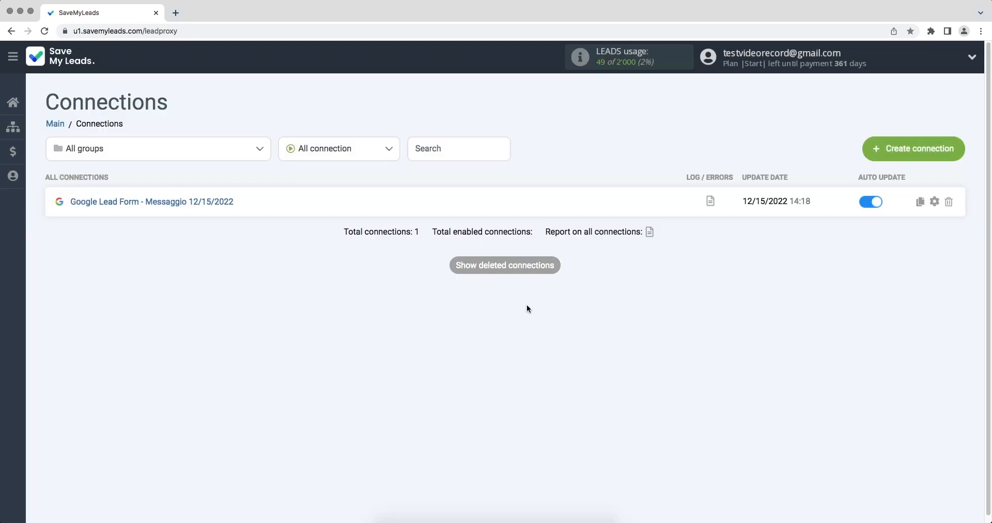